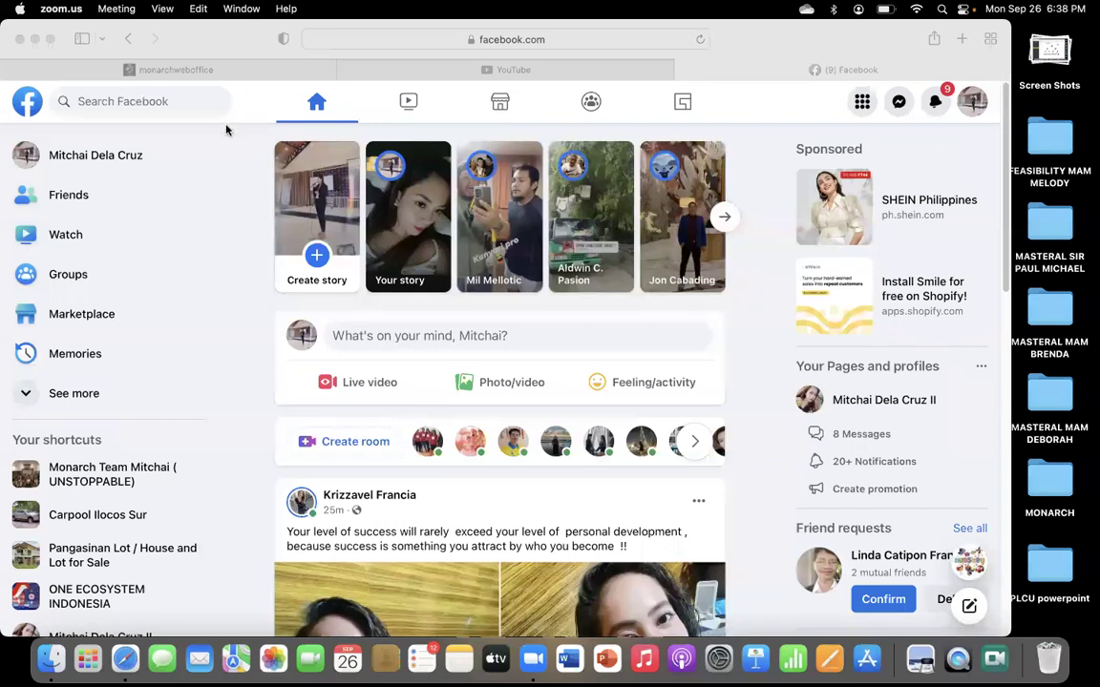
- Switch to the Monarch back office tab and log out of the current account
{"action": "left_click", "coordinate": [494, 63]}
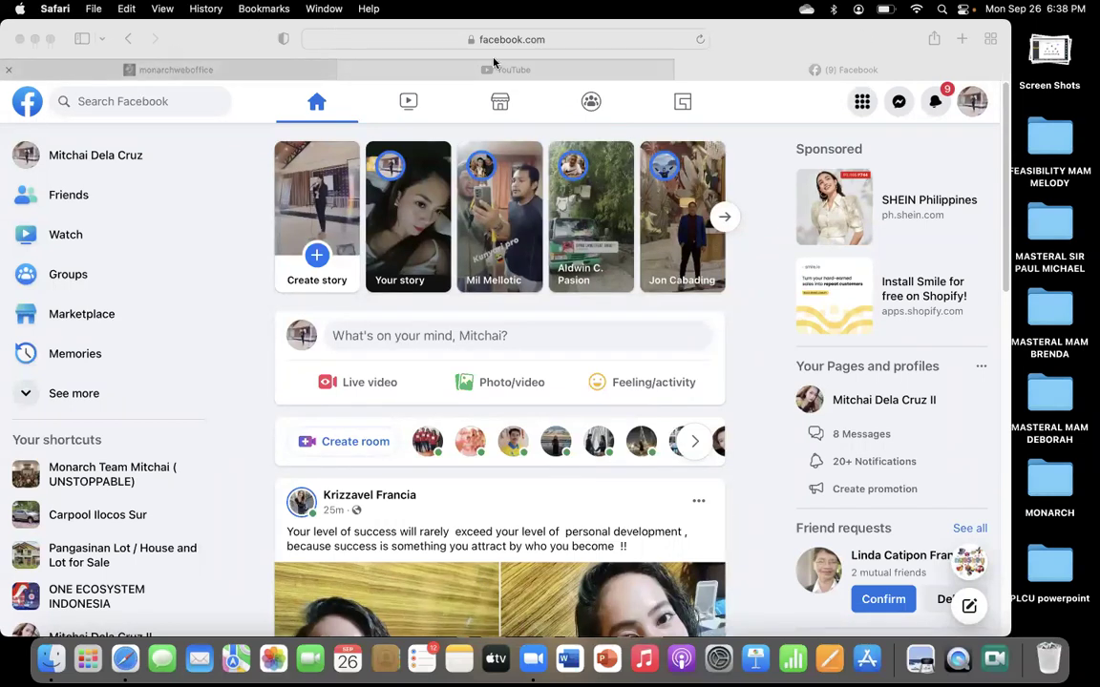
{"action": "key", "text": "super+1"}
{"action": "left_click", "coordinate": [962, 134]}
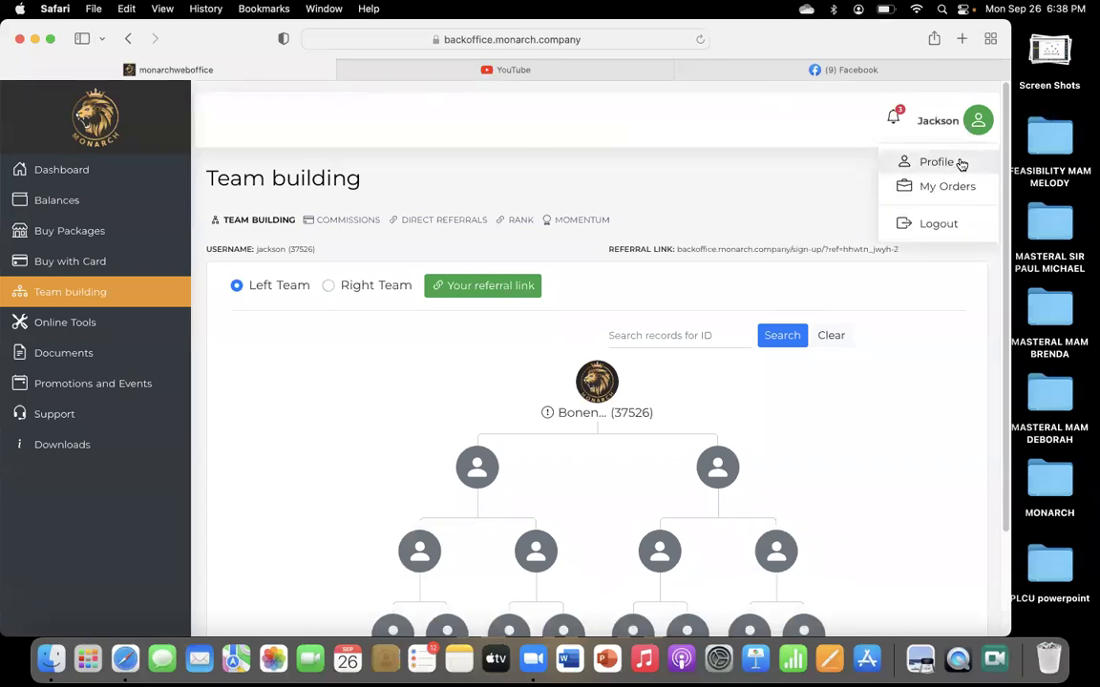
{"action": "left_click", "coordinate": [948, 225]}
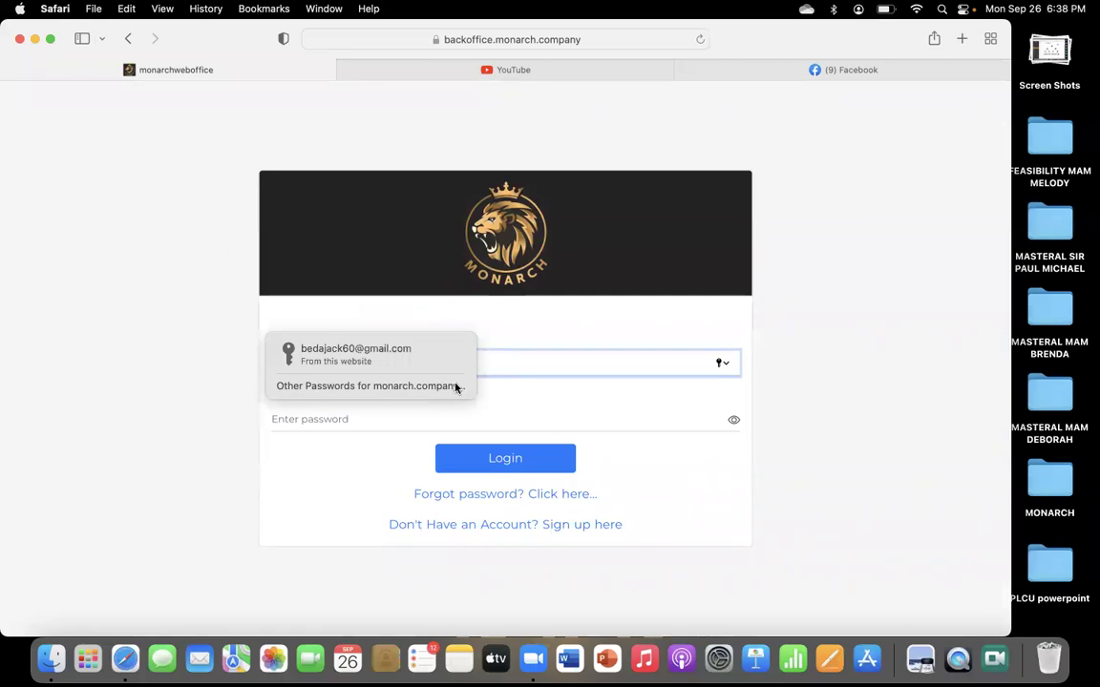
- Fill the login form with the saved email and password suggestion
{"action": "left_click", "coordinate": [381, 420]}
{"action": "left_click", "coordinate": [424, 363]}
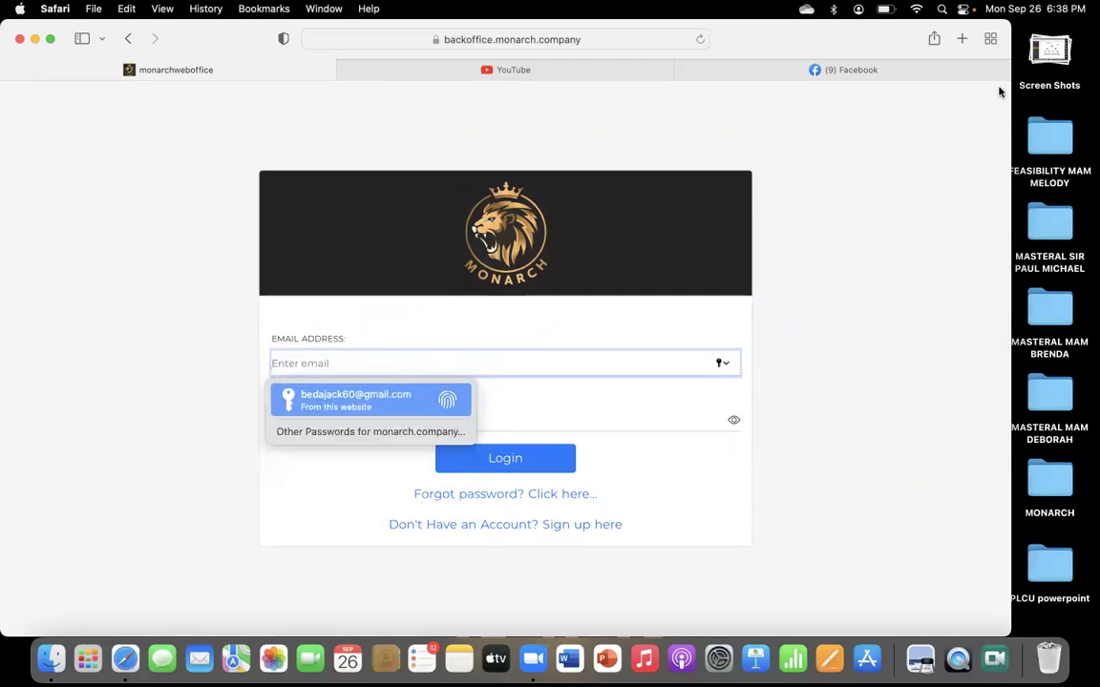
{"action": "type", "text": "jcr"}
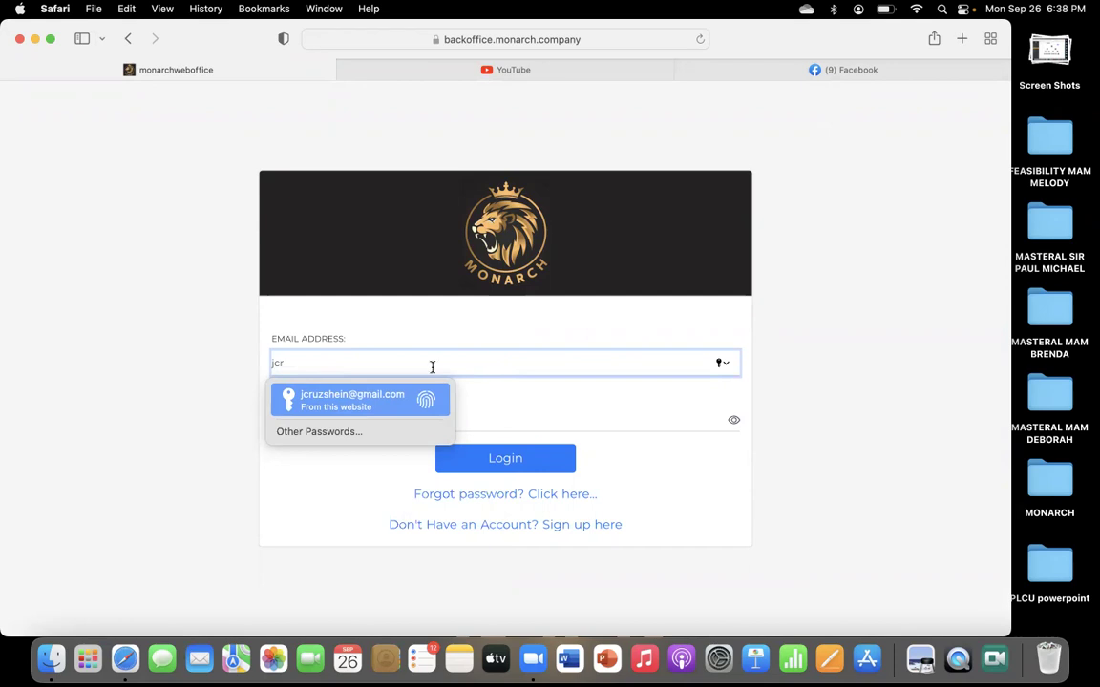
{"action": "left_click", "coordinate": [375, 399]}
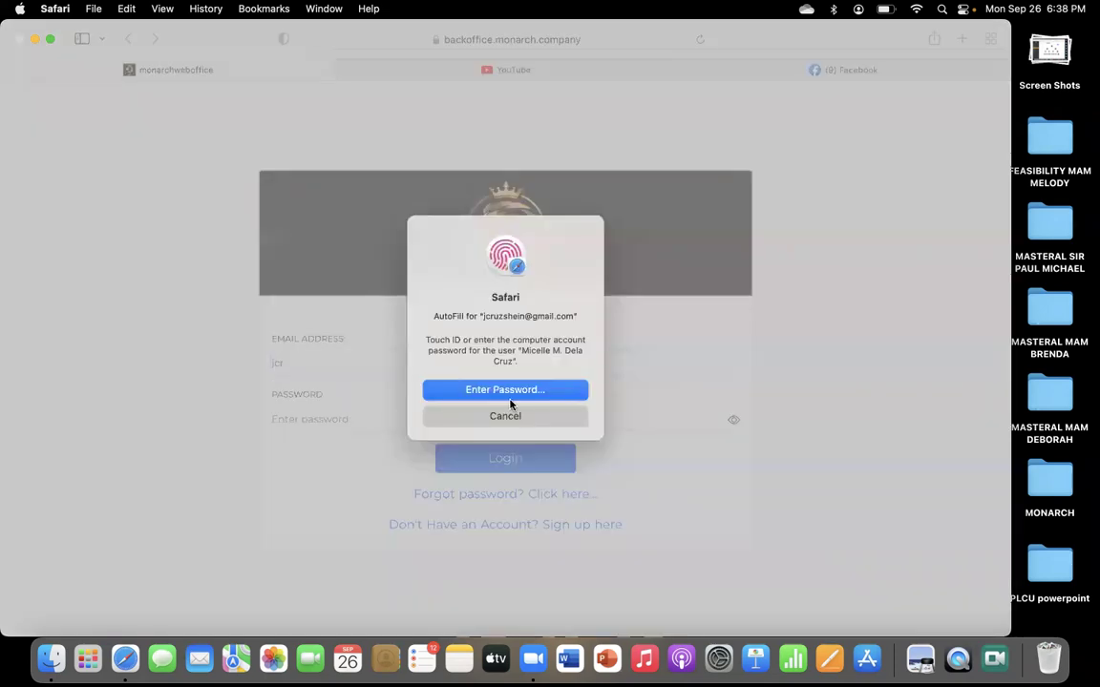
{"action": "left_click", "coordinate": [505, 416]}
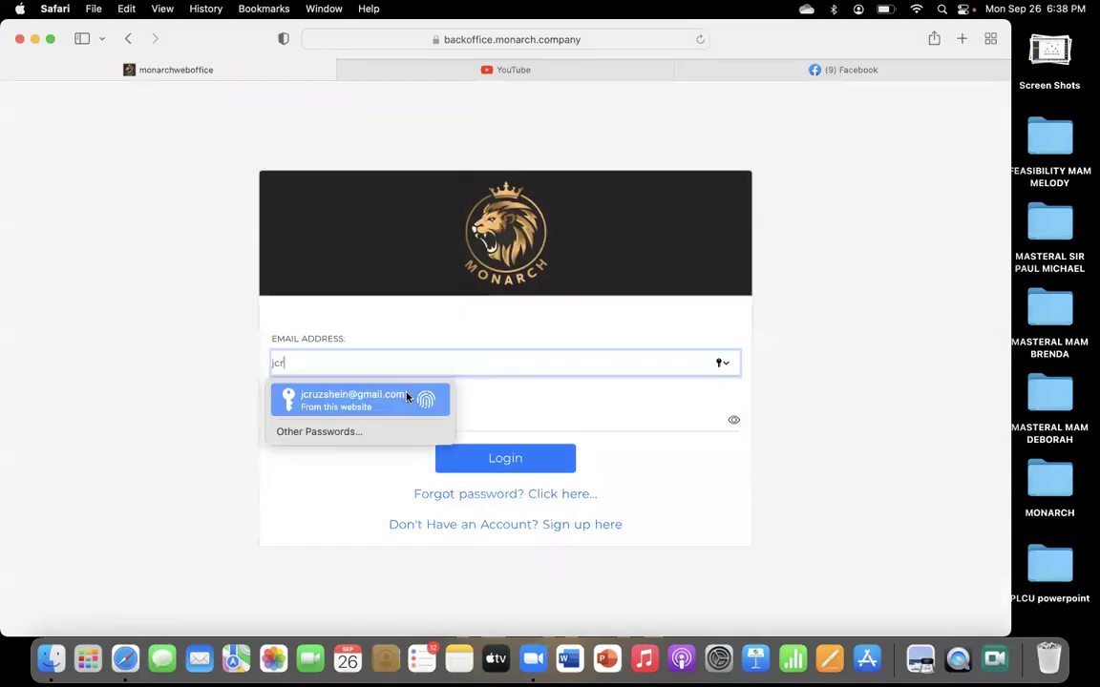
{"action": "left_click", "coordinate": [405, 395]}
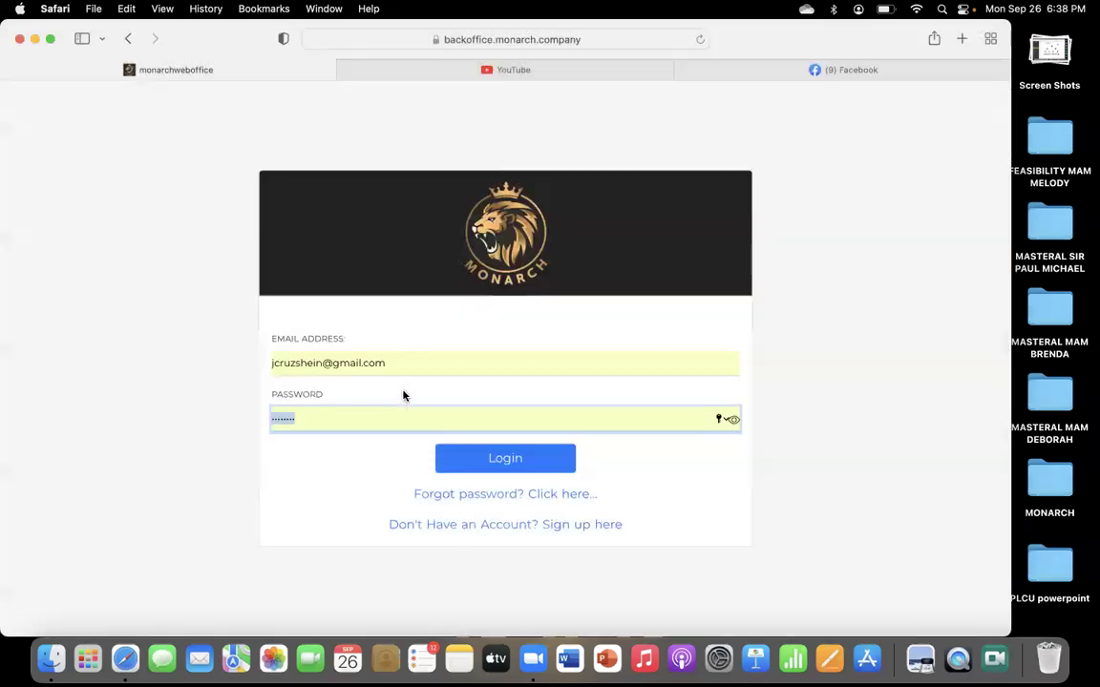
{"action": "left_click", "coordinate": [302, 418]}
- Submit the login, then scroll the dashboard down to the Promotions offer and back up
{"action": "left_click", "coordinate": [465, 457]}
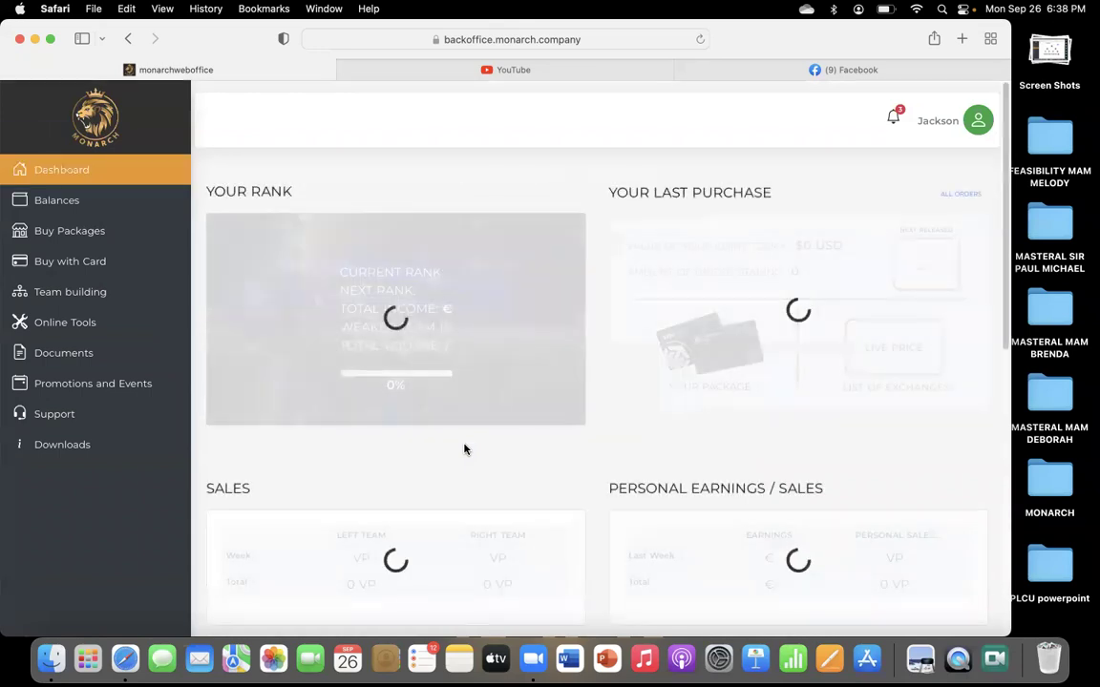
{"action": "scroll", "coordinate": [553, 344], "scroll_direction": "down", "scroll_amount": 5}
{"action": "scroll", "coordinate": [574, 332], "scroll_direction": "down", "scroll_amount": 5}
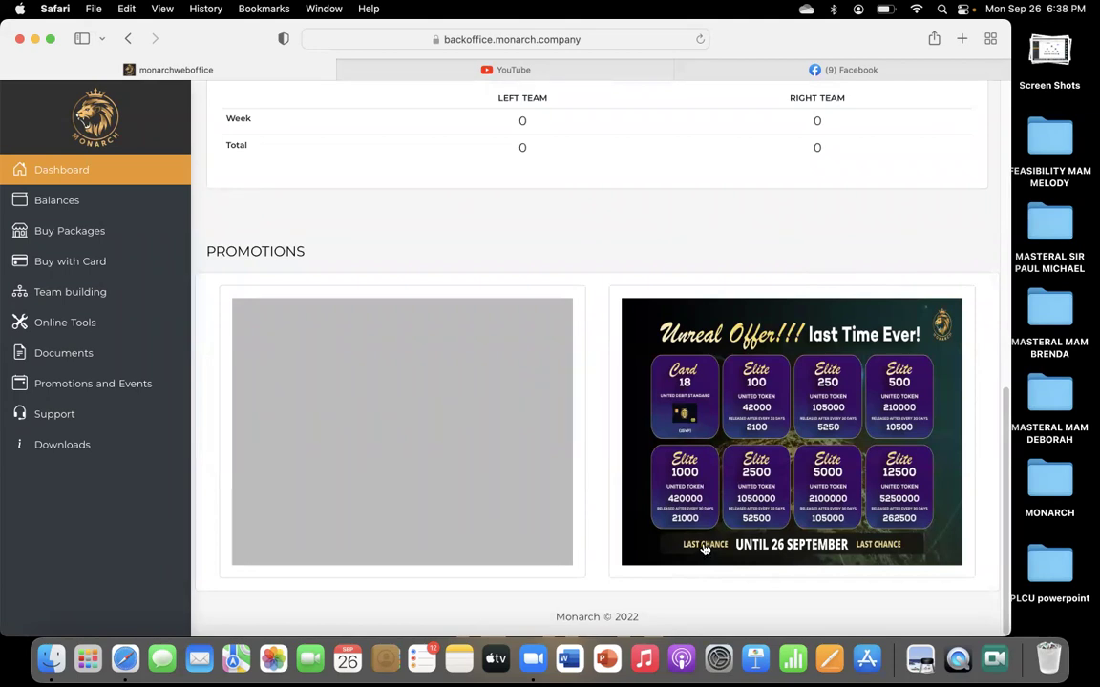
{"action": "scroll", "coordinate": [704, 549], "scroll_direction": "up", "scroll_amount": 10}
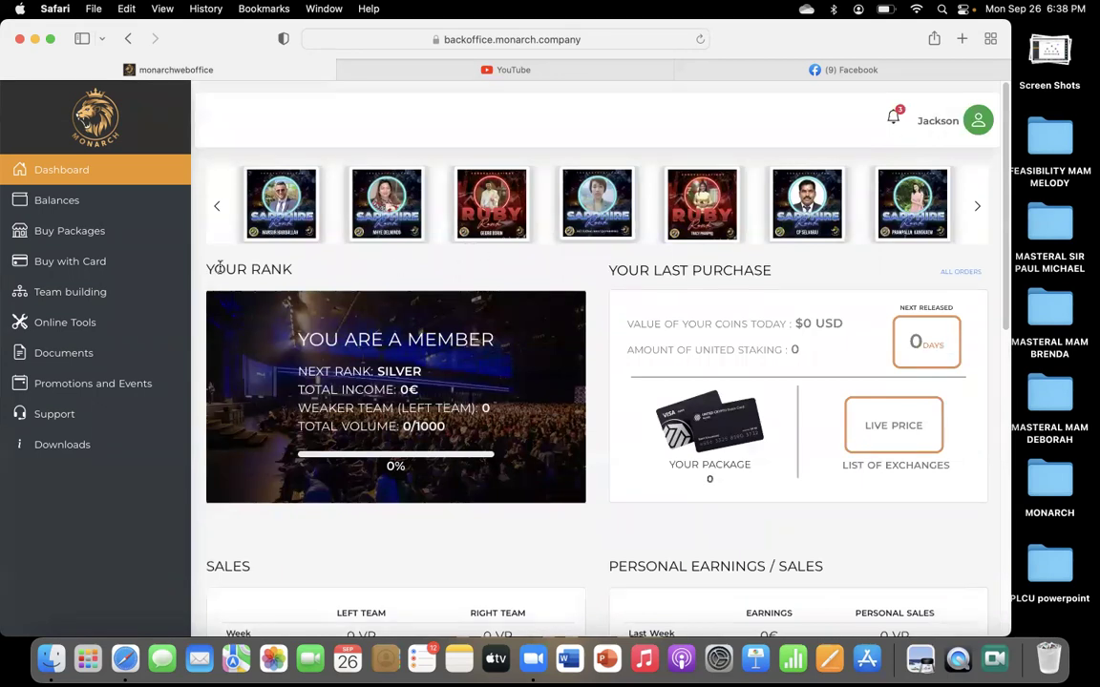
- Check that the EUR, UTED and Free UTED balances are 0, then go to Buy Packages
{"action": "left_click", "coordinate": [57, 202]}
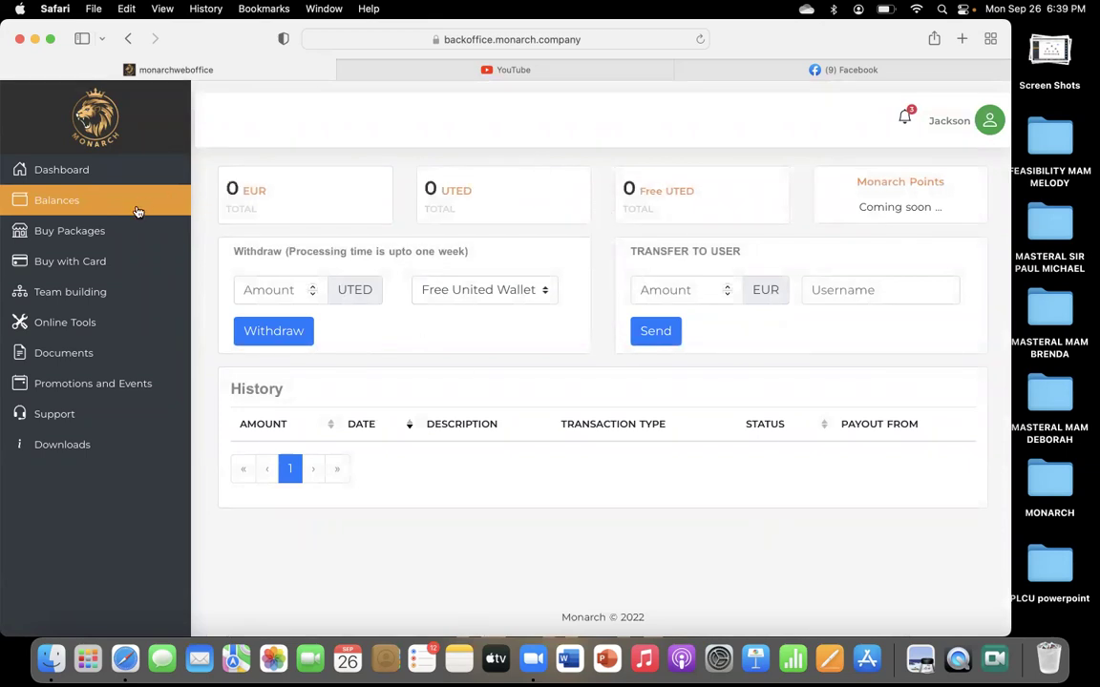
{"action": "left_click", "coordinate": [82, 230]}
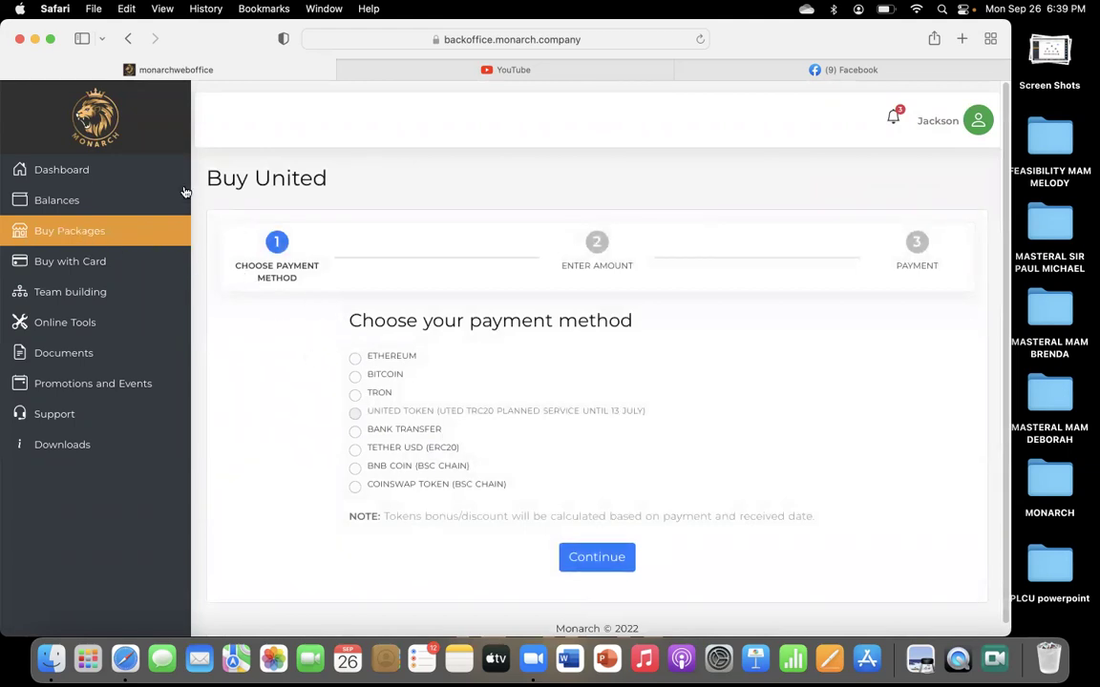
- Return to the dashboard, then enlarge and close a member's Sapphire Rank badge
{"action": "left_click", "coordinate": [71, 175]}
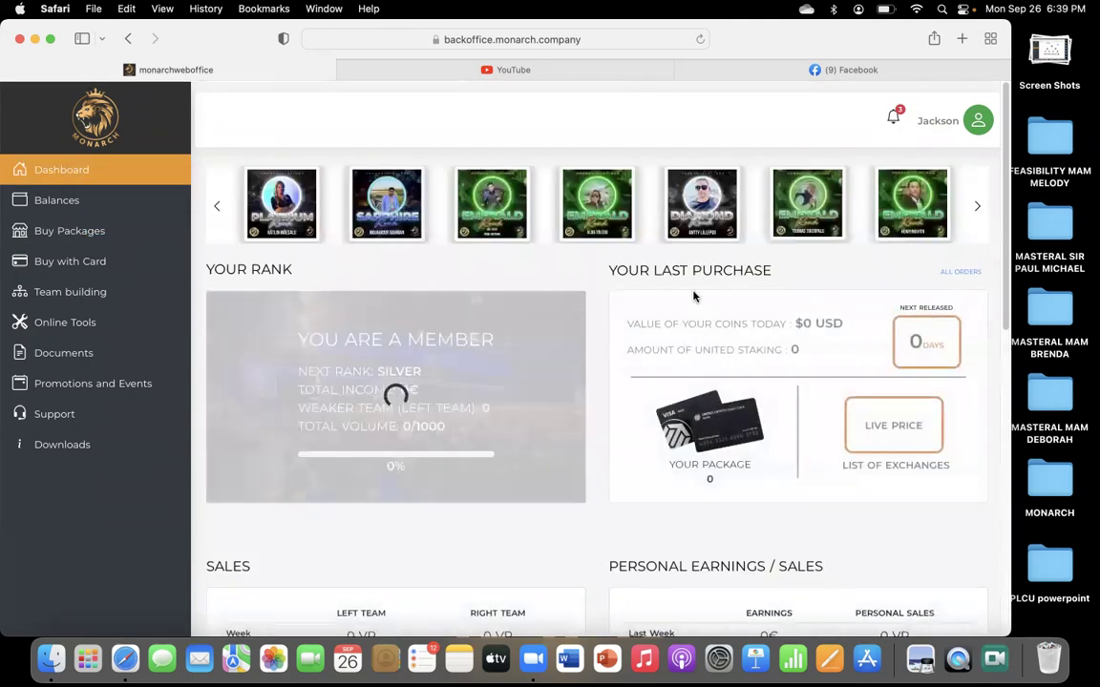
{"action": "scroll", "coordinate": [725, 334], "scroll_direction": "down", "scroll_amount": 1}
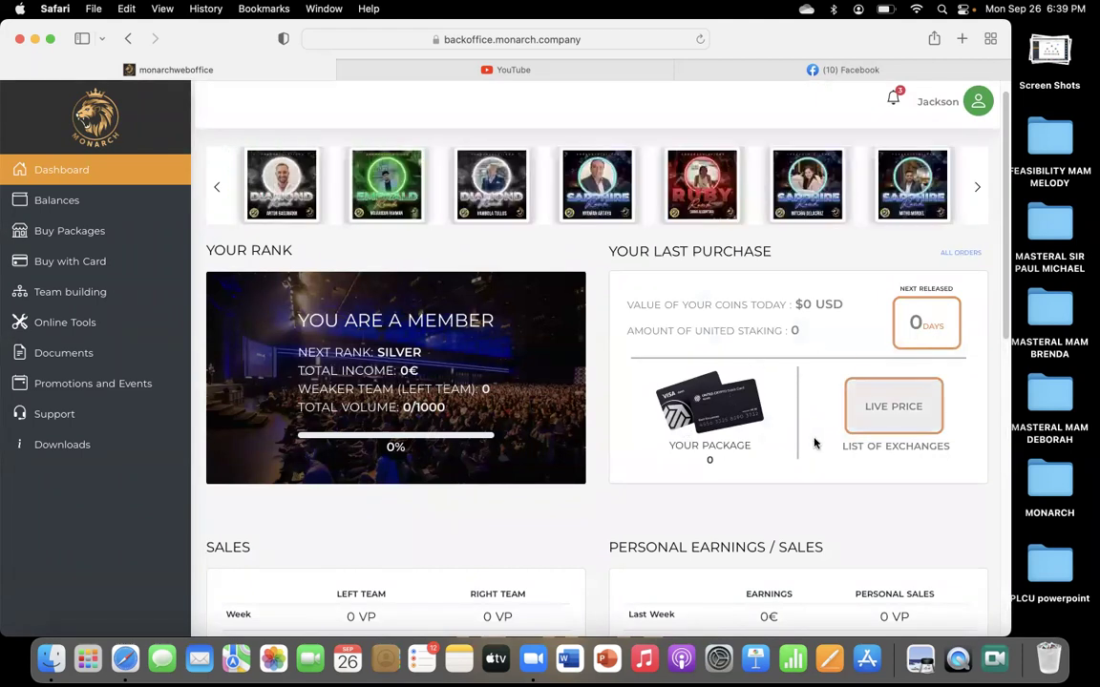
{"action": "left_click", "coordinate": [809, 208]}
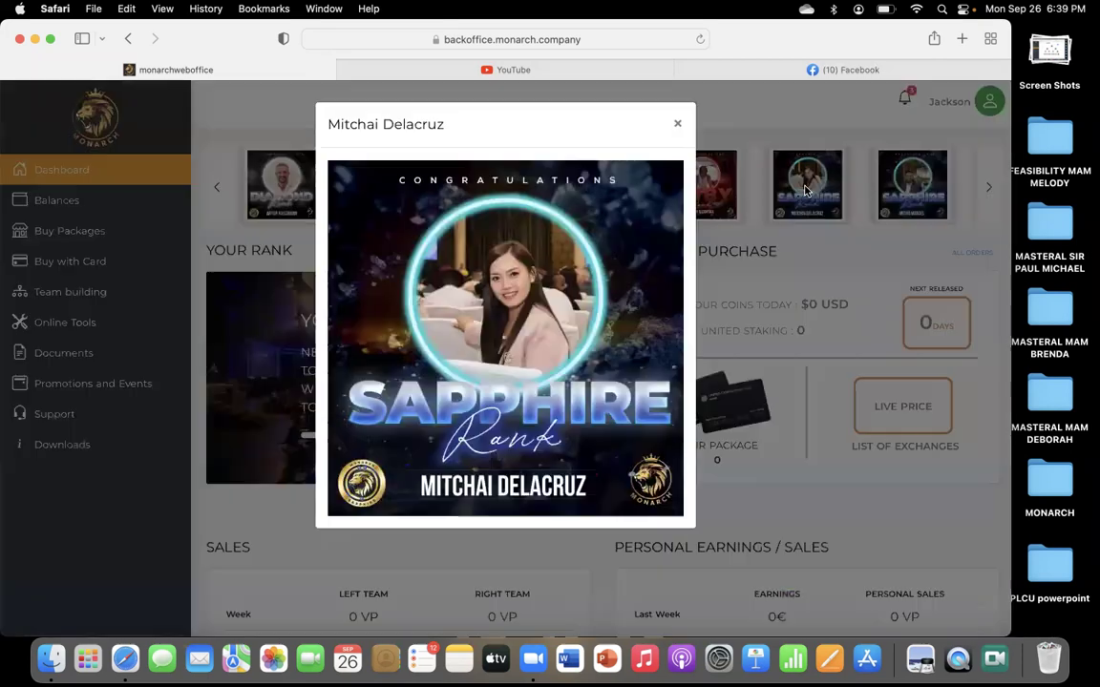
{"action": "left_click", "coordinate": [680, 123]}
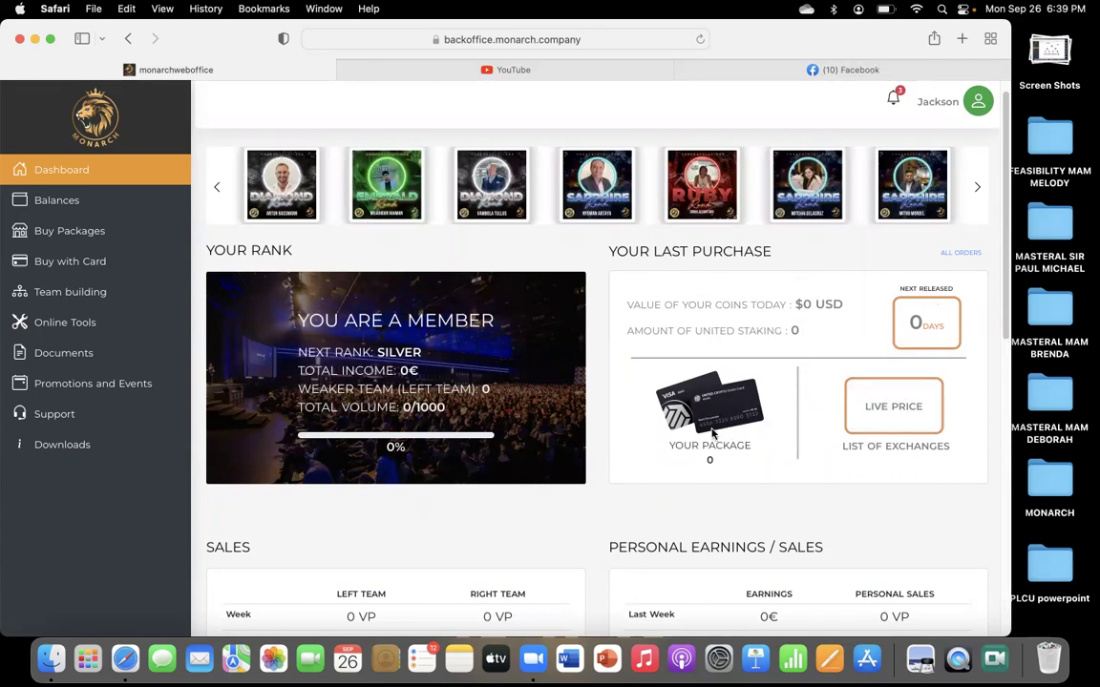
- On Buy Packages, select TRON as the payment method and continue
{"action": "left_click", "coordinate": [83, 233]}
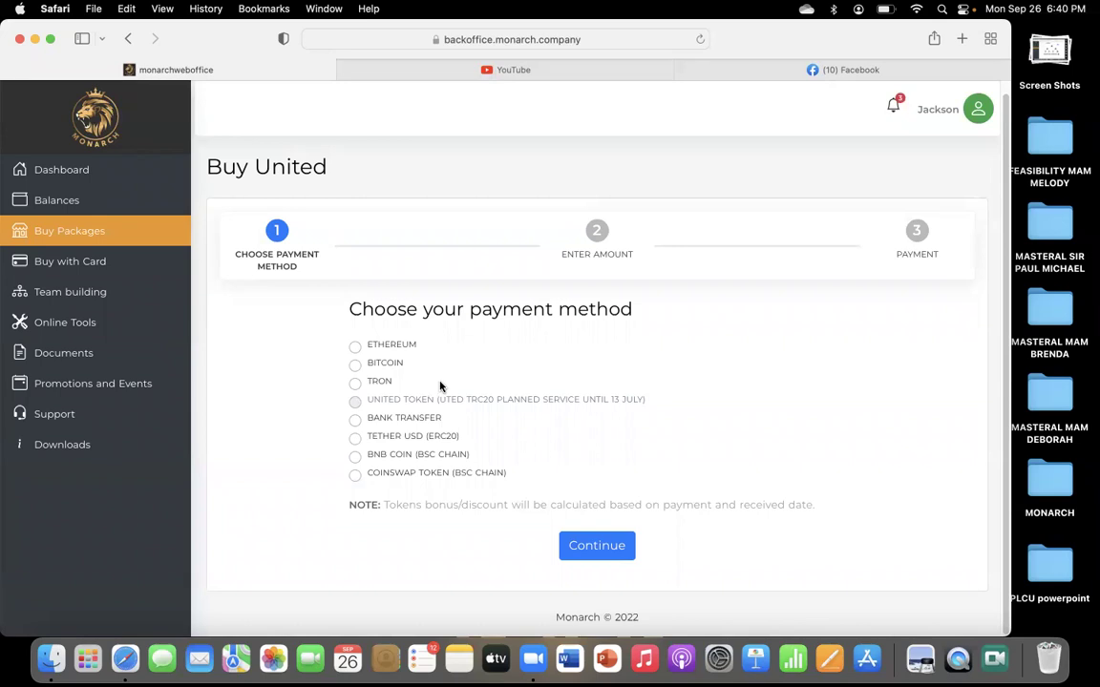
{"action": "left_click", "coordinate": [354, 382]}
{"action": "left_click", "coordinate": [578, 543]}
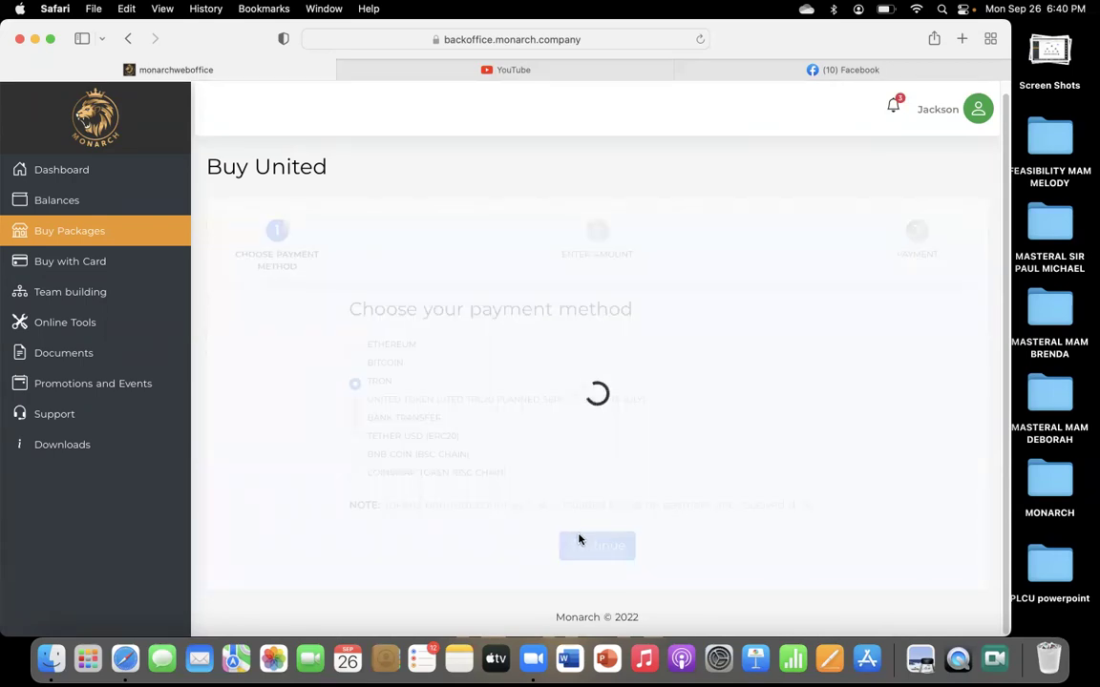
{"action": "scroll", "coordinate": [589, 390], "scroll_direction": "down", "scroll_amount": 3}
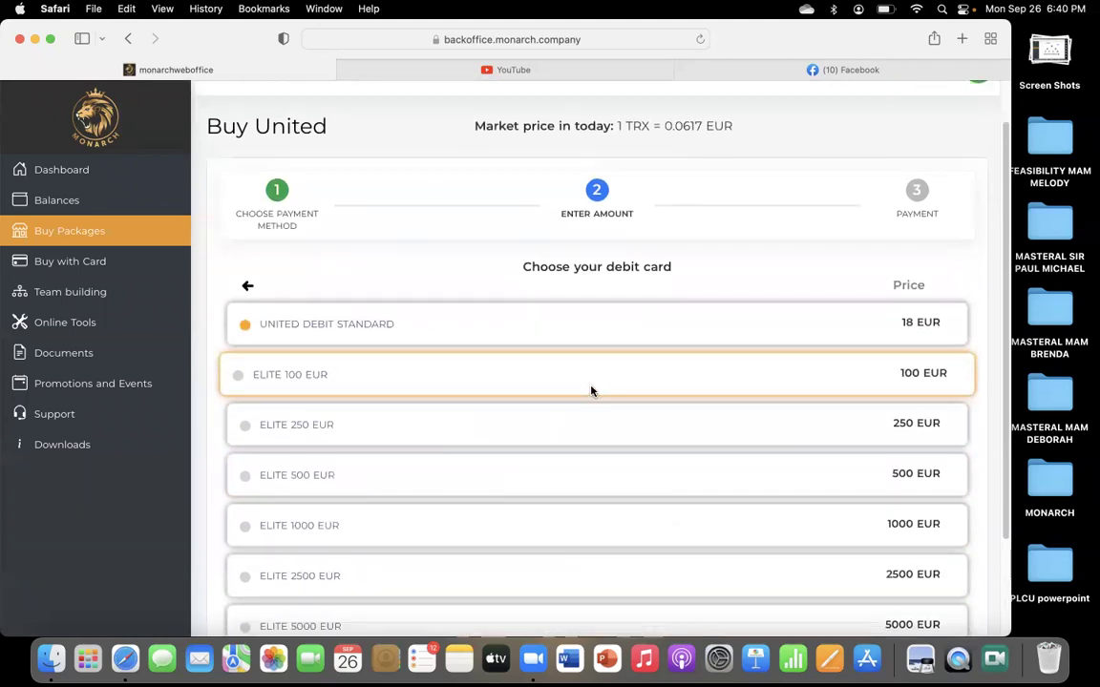
{"action": "scroll", "coordinate": [592, 385], "scroll_direction": "down", "scroll_amount": 2}
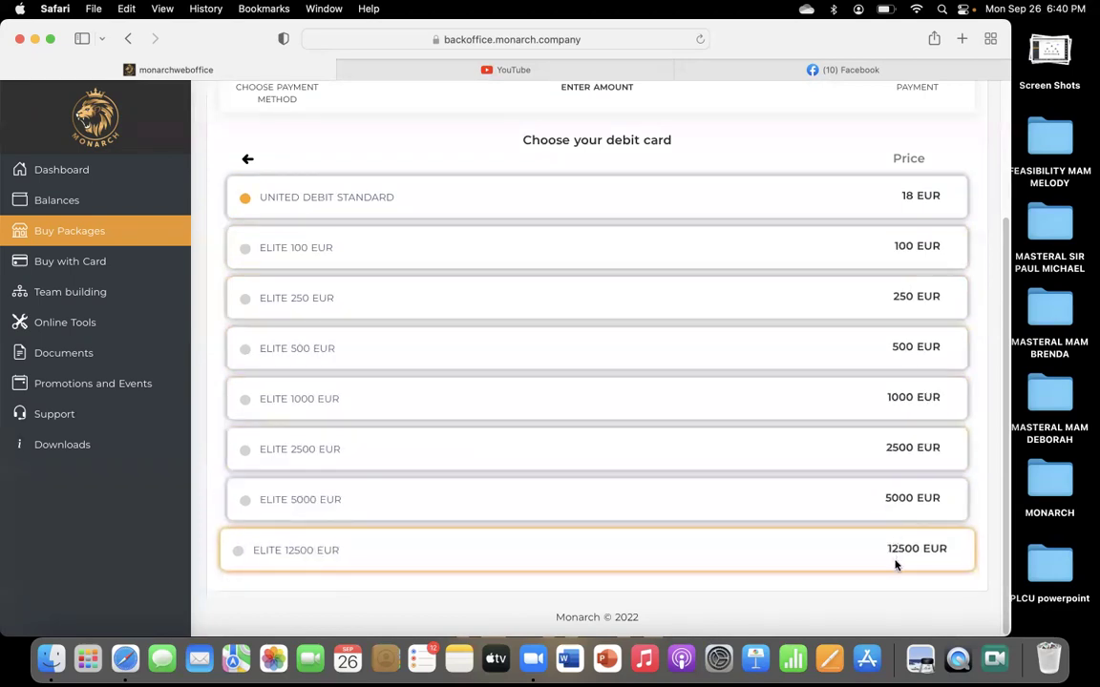
- Select the ELITE 500 EUR debit card package to show its 210000 UTED promo details
{"action": "left_click", "coordinate": [736, 355]}
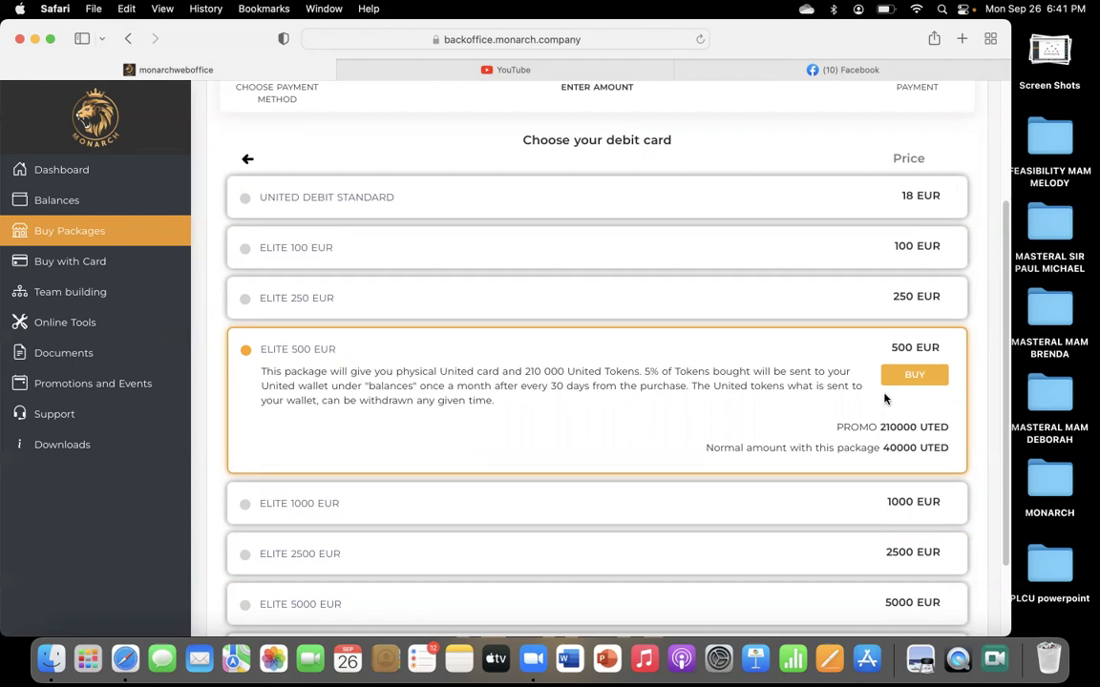
- Buy ELITE 500 EUR and copy the TRX deposit address for the 8103.7171 TRX payment
{"action": "left_click", "coordinate": [907, 377]}
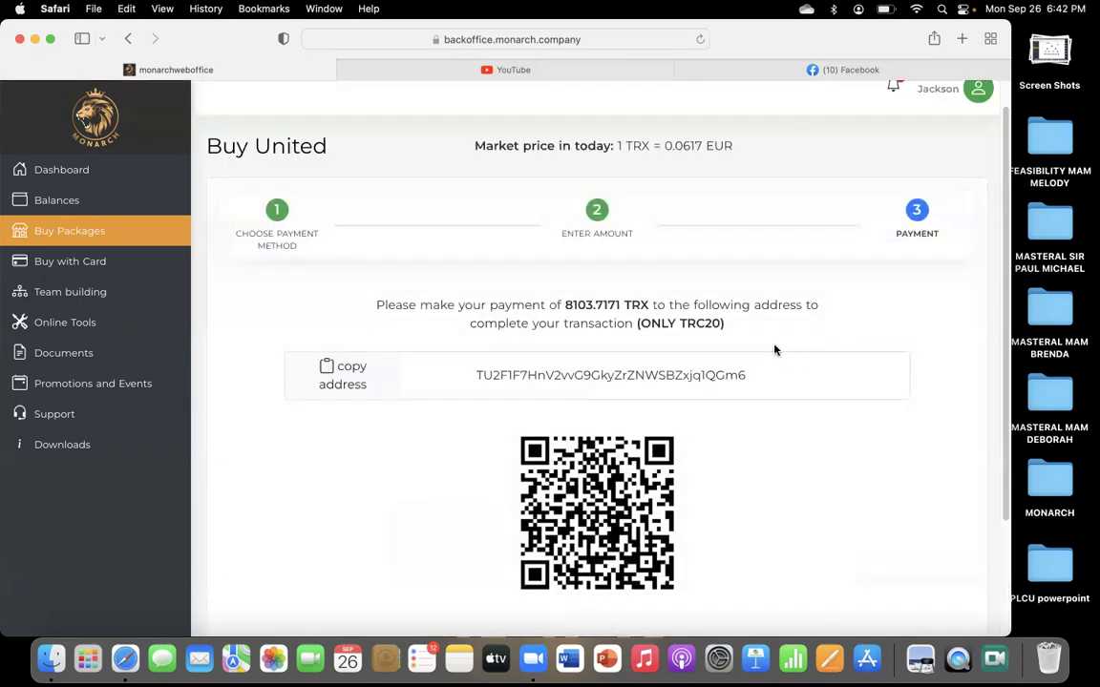
{"action": "scroll", "coordinate": [775, 348], "scroll_direction": "down", "scroll_amount": 2}
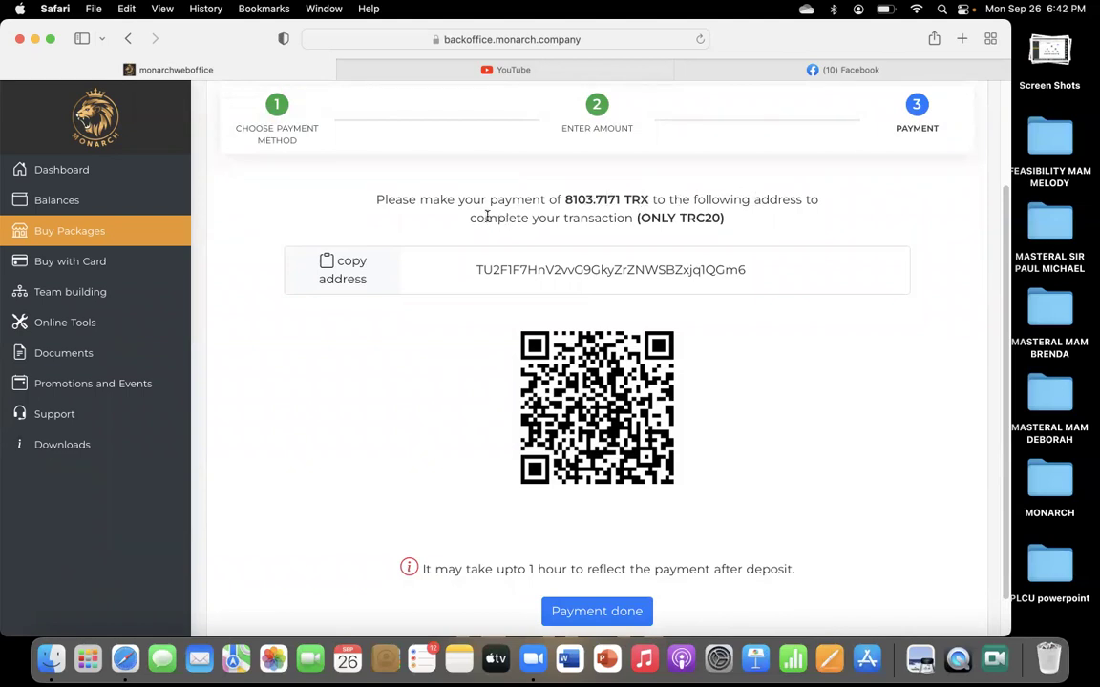
{"action": "left_click", "coordinate": [325, 264]}
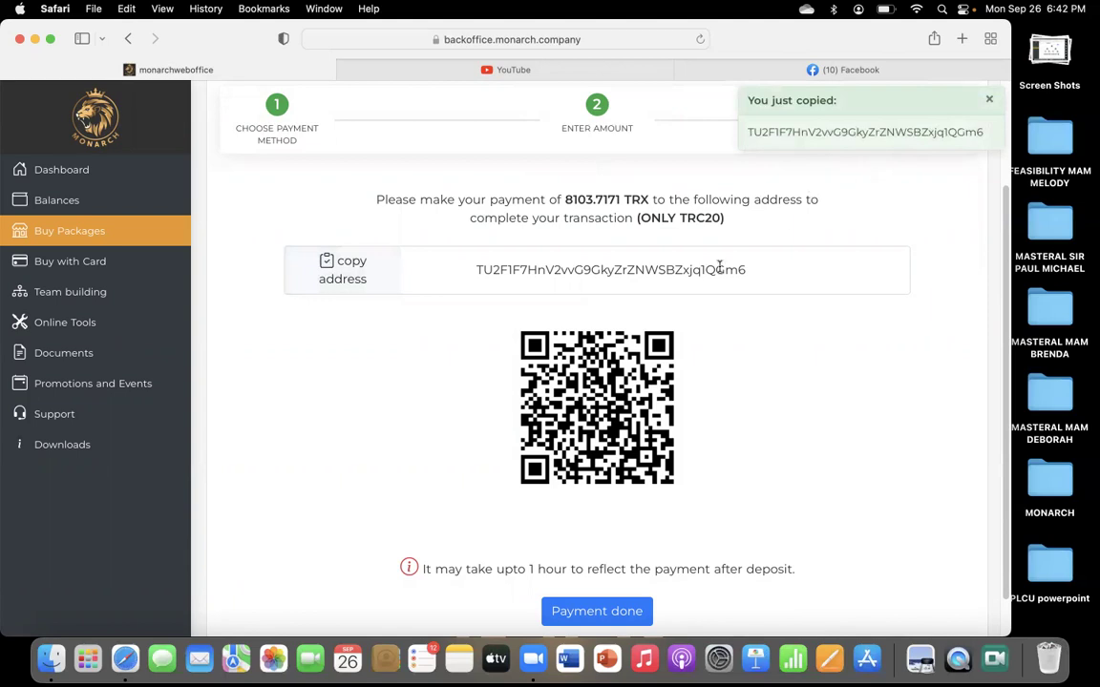
{"action": "scroll", "coordinate": [635, 413], "scroll_direction": "down", "scroll_amount": 1}
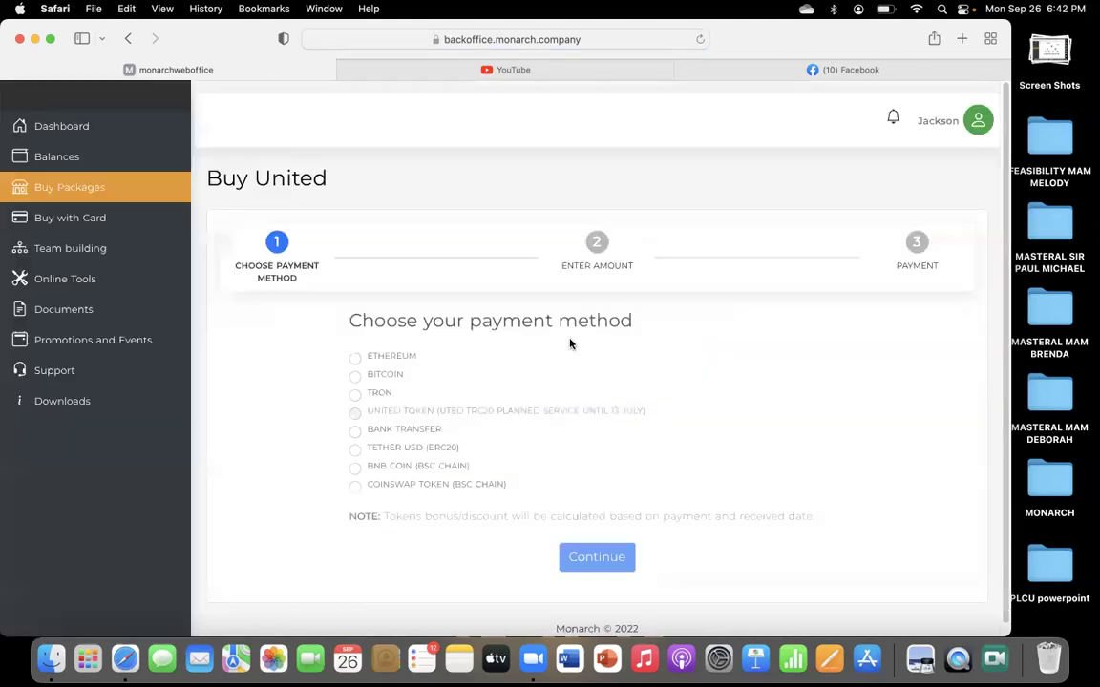
- Choose TRON, select the ELITE 500 EUR package and buy it
{"action": "left_click", "coordinate": [356, 394]}
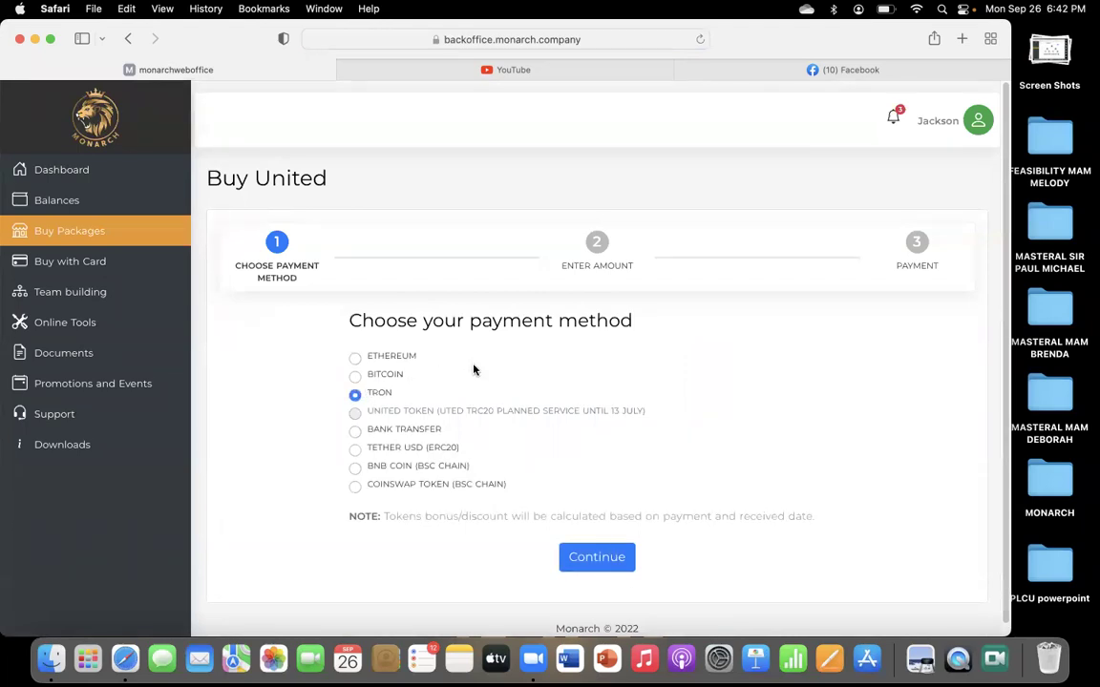
{"action": "left_click", "coordinate": [594, 557]}
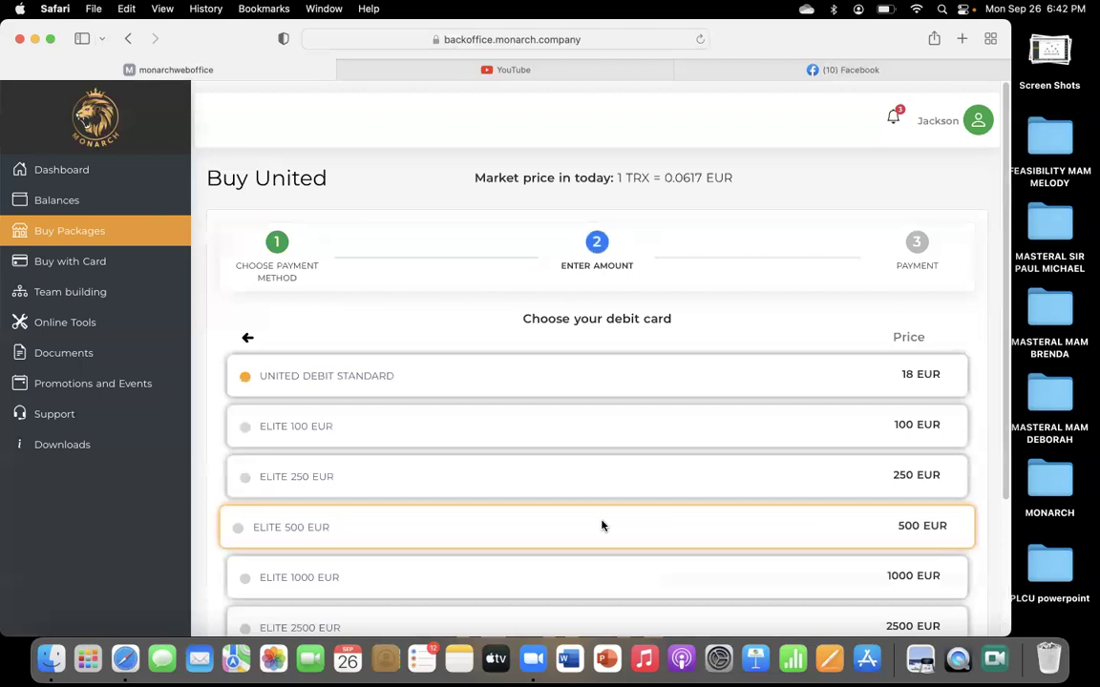
{"action": "left_click", "coordinate": [657, 523]}
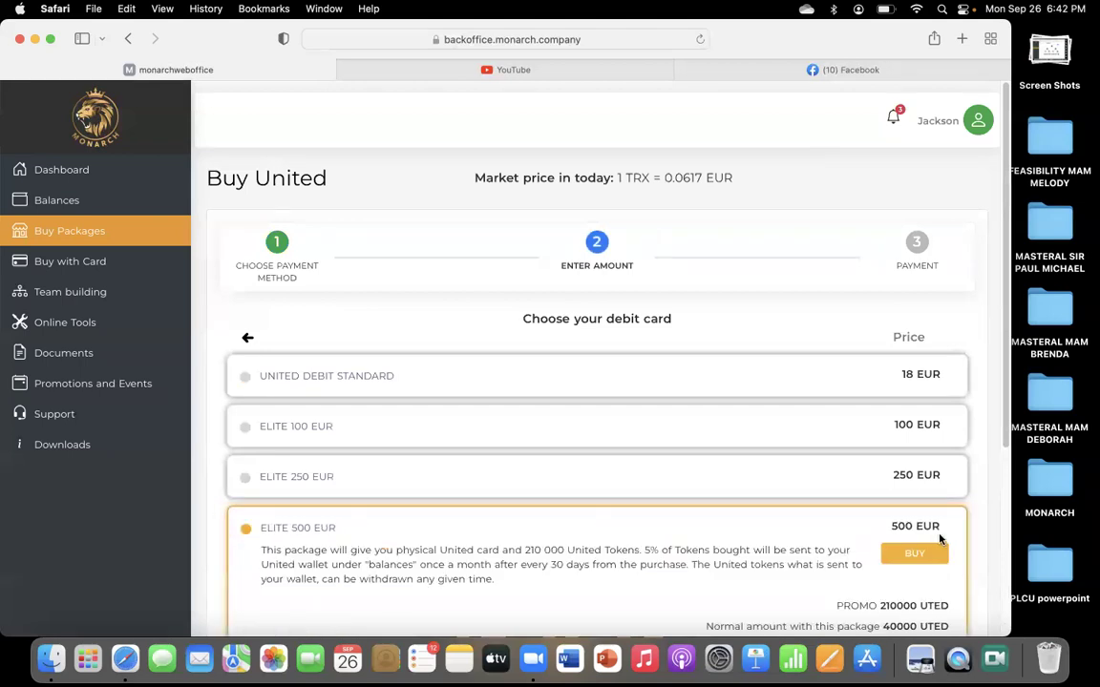
{"action": "left_click", "coordinate": [915, 553]}
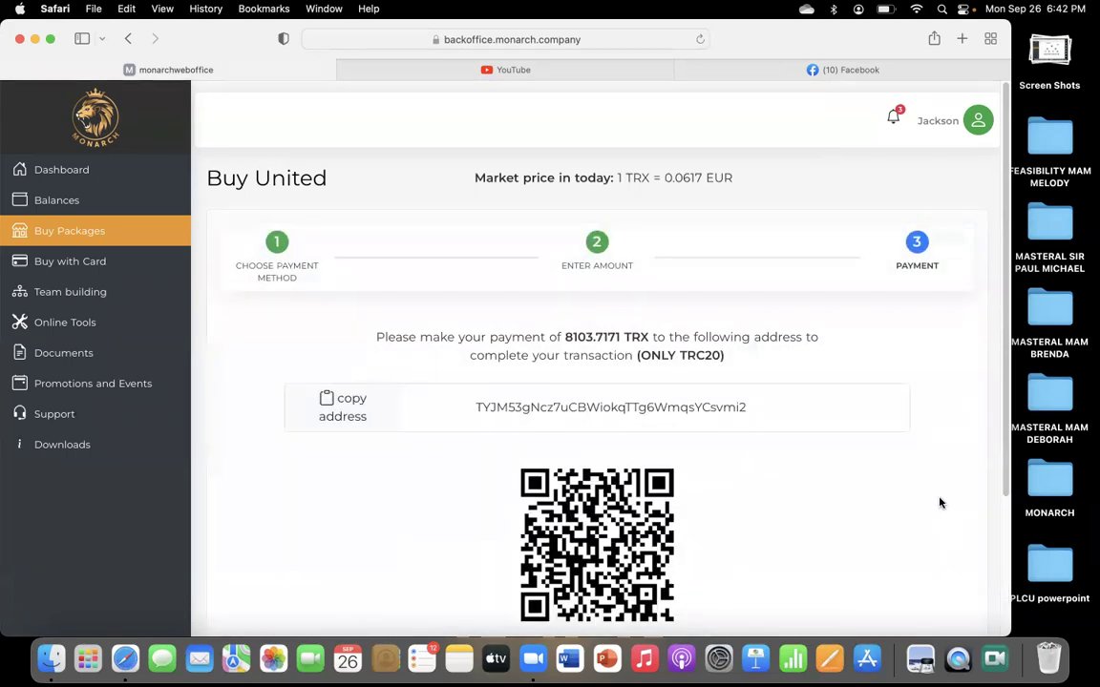
{"action": "scroll", "coordinate": [735, 500], "scroll_direction": "down", "scroll_amount": 5}
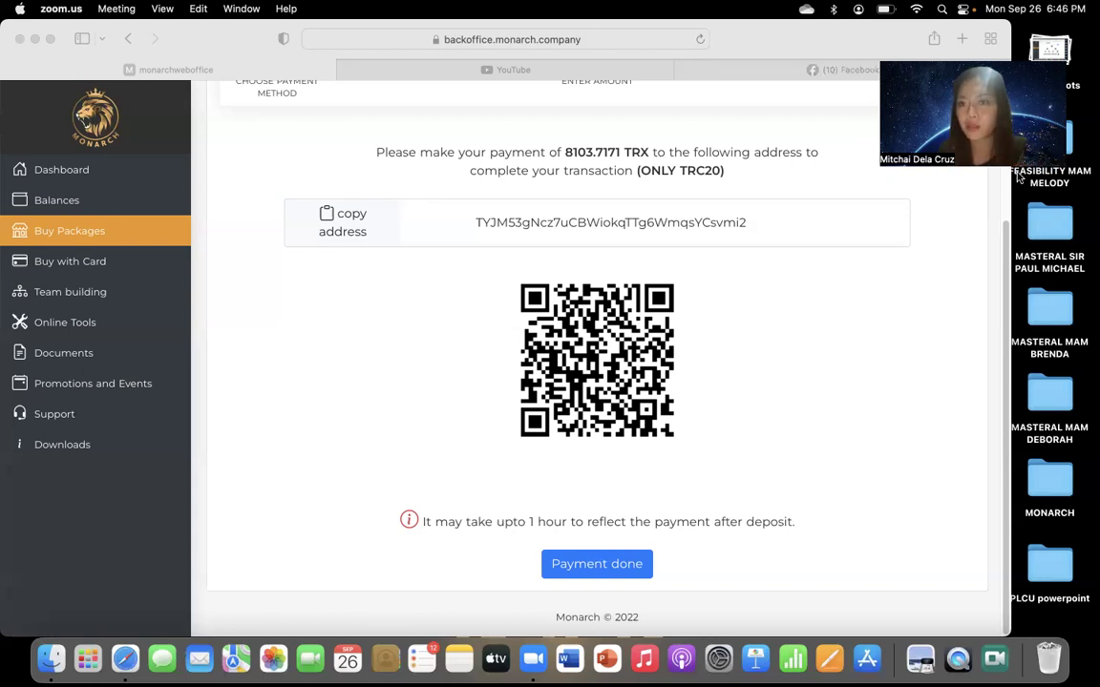
- Set Zoom's virtual background to None and close Settings
{"action": "key", "text": "super+comma"}
{"action": "left_click", "coordinate": [496, 387]}
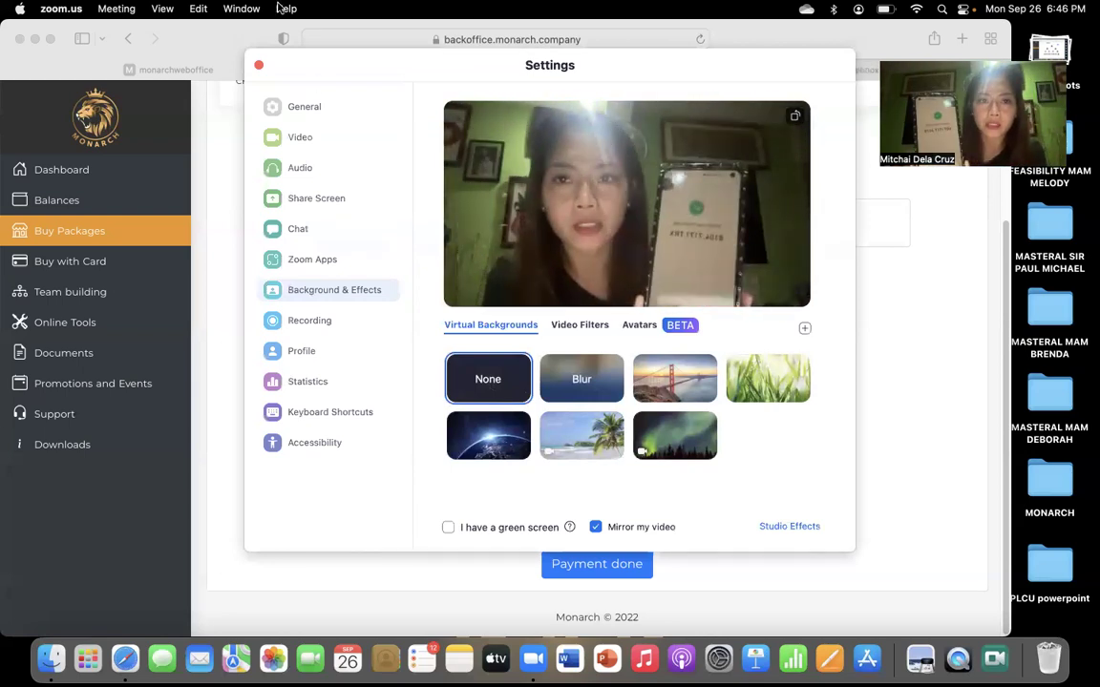
{"action": "left_click", "coordinate": [257, 65]}
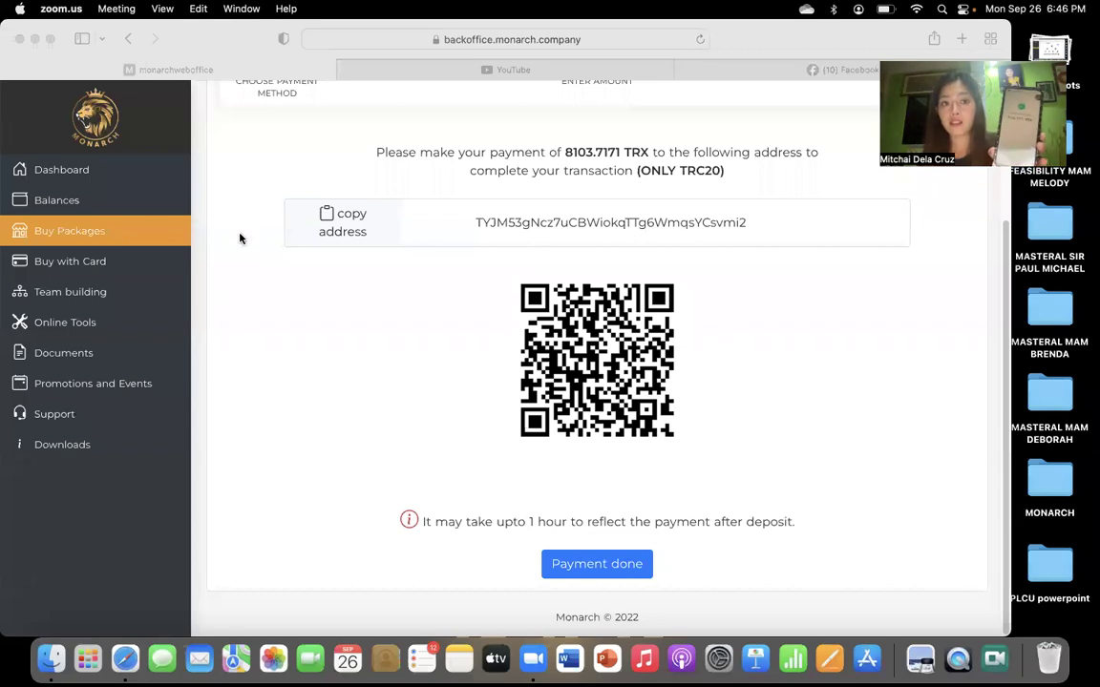
- Bring the Safari window with the 8103.7171 TRX payment page to the front
{"action": "left_click", "coordinate": [578, 565]}
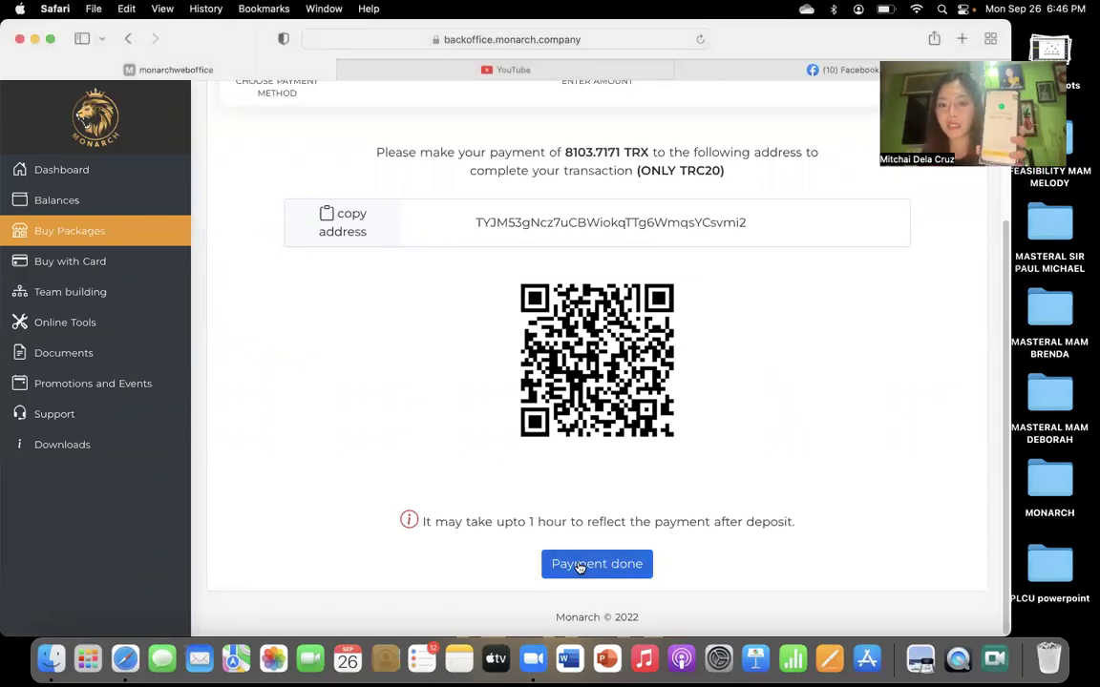
- Confirm the TRX payment for the Elite 500 EUR package as done
{"action": "left_click", "coordinate": [585, 564]}
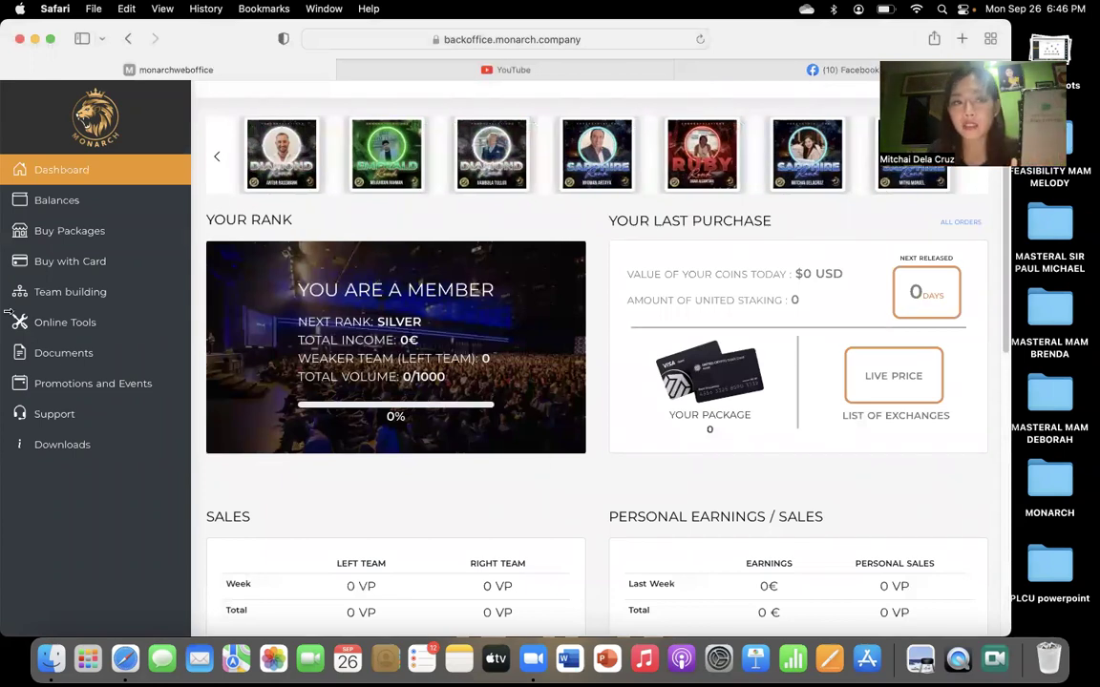
- Go to the Balances page, which shows an empty transaction history
{"action": "left_click", "coordinate": [76, 203]}
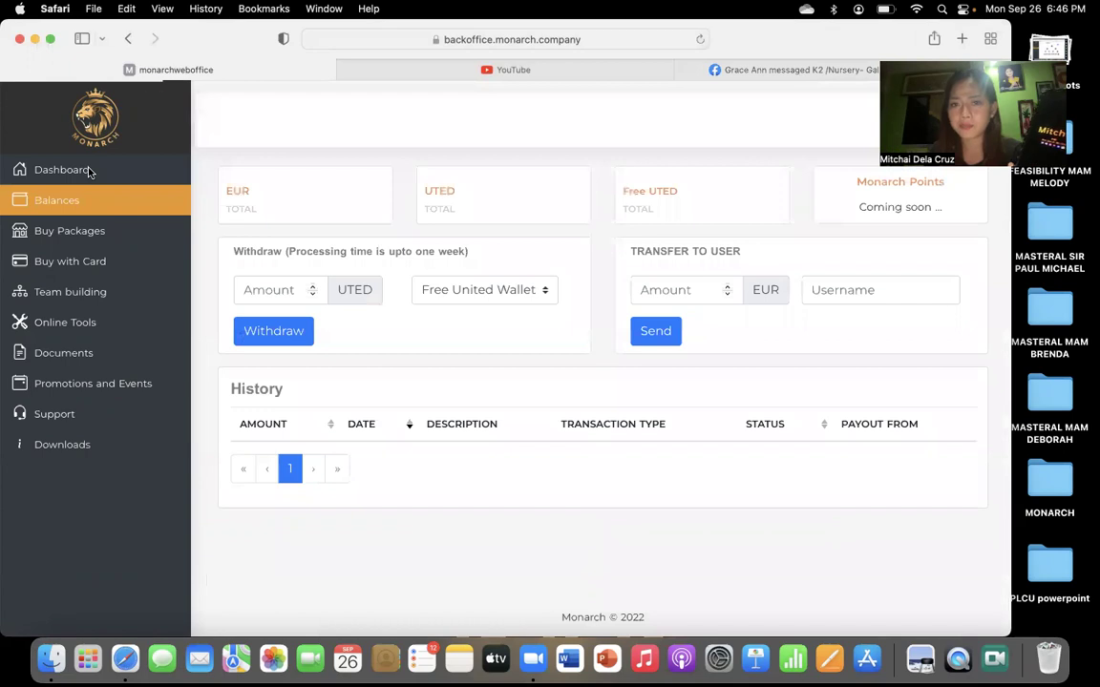
{"action": "left_click", "coordinate": [90, 170]}
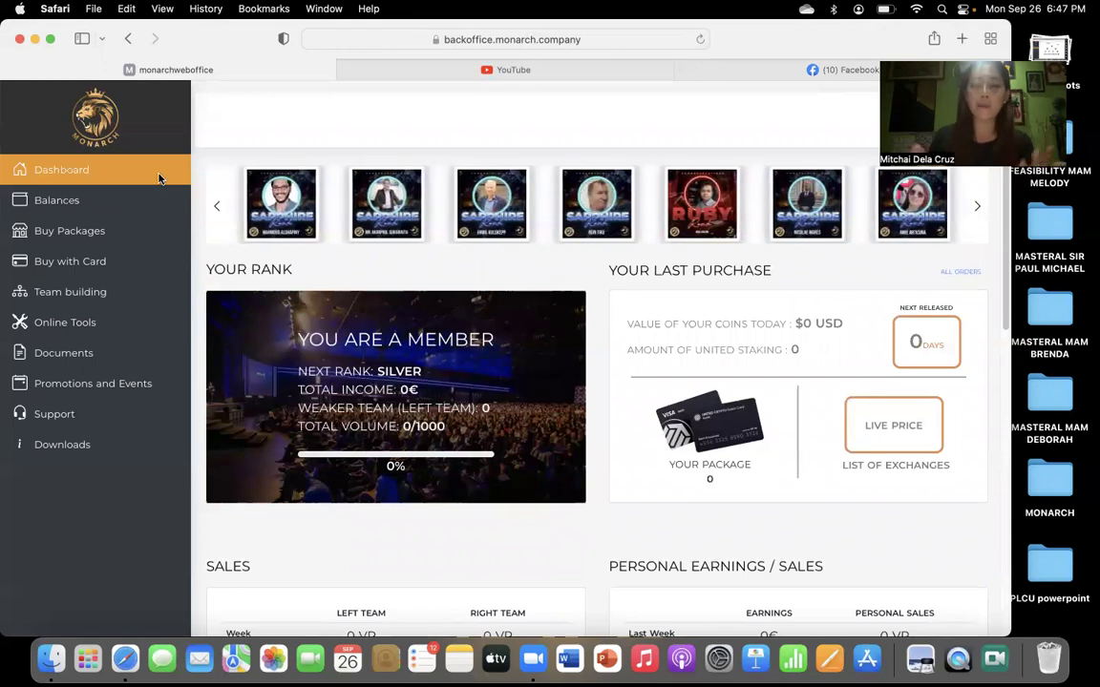
{"action": "left_click", "coordinate": [96, 201]}
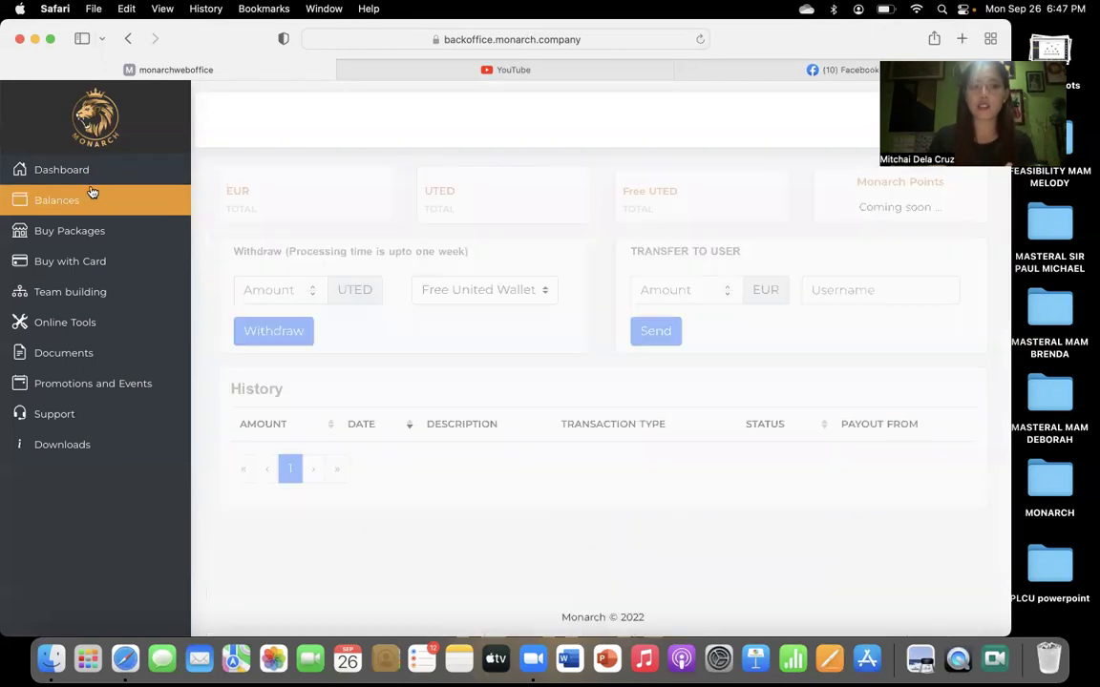